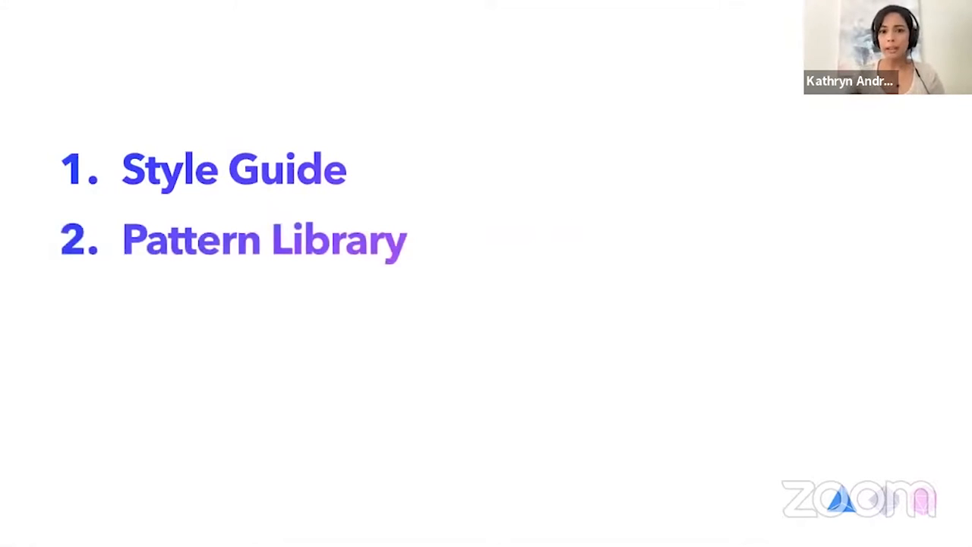
- Reveal Component Library, then build the Style Guide slide through Visual Identity, Icons, Typography, Colors and Common Language
{"action": "left_click", "coordinate": [557, 212]}
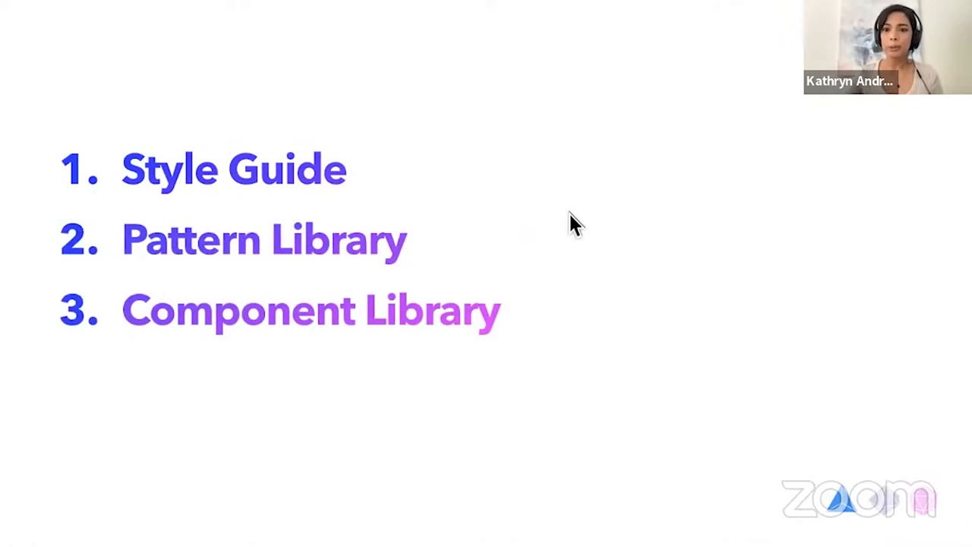
{"action": "left_click", "coordinate": [571, 218]}
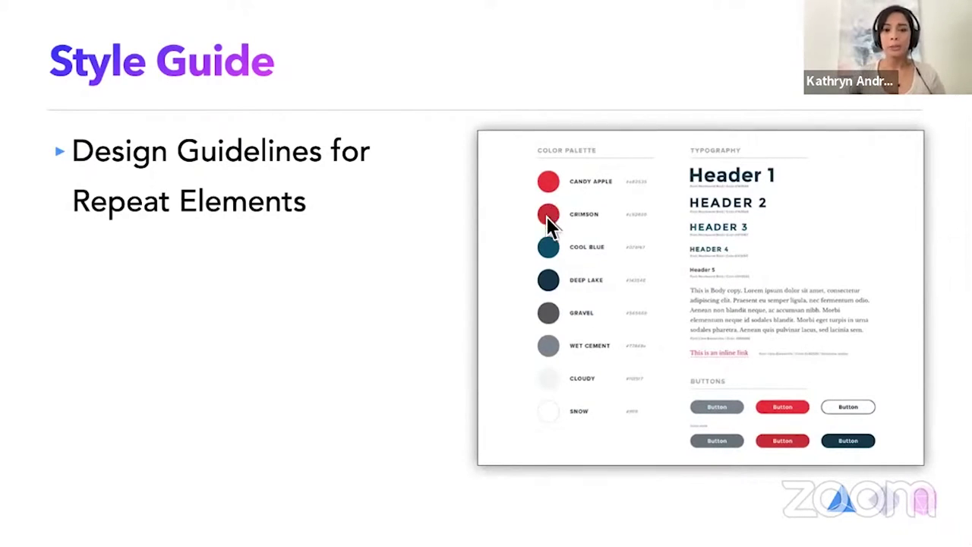
{"action": "key", "text": "space"}
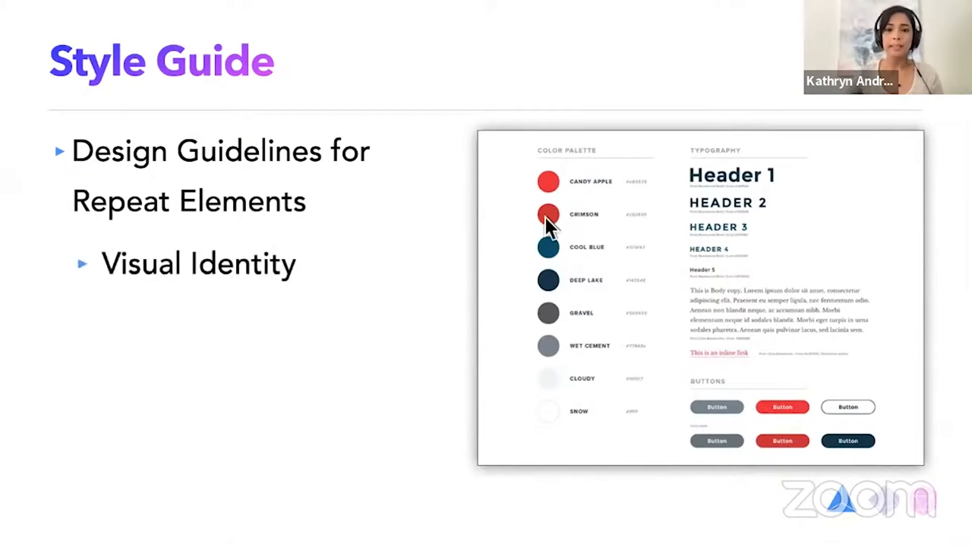
{"action": "key", "text": "space"}
{"action": "key", "text": "space"}
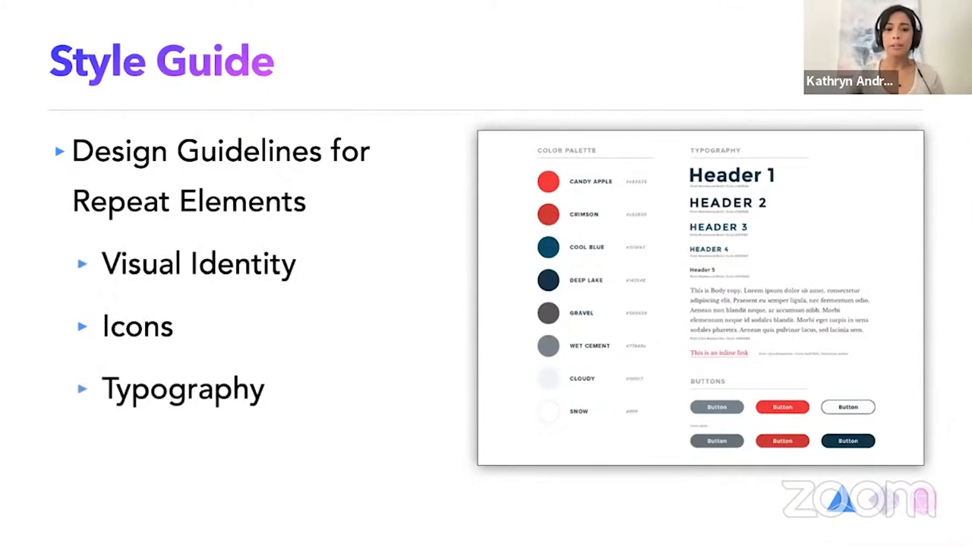
{"action": "key", "text": "space"}
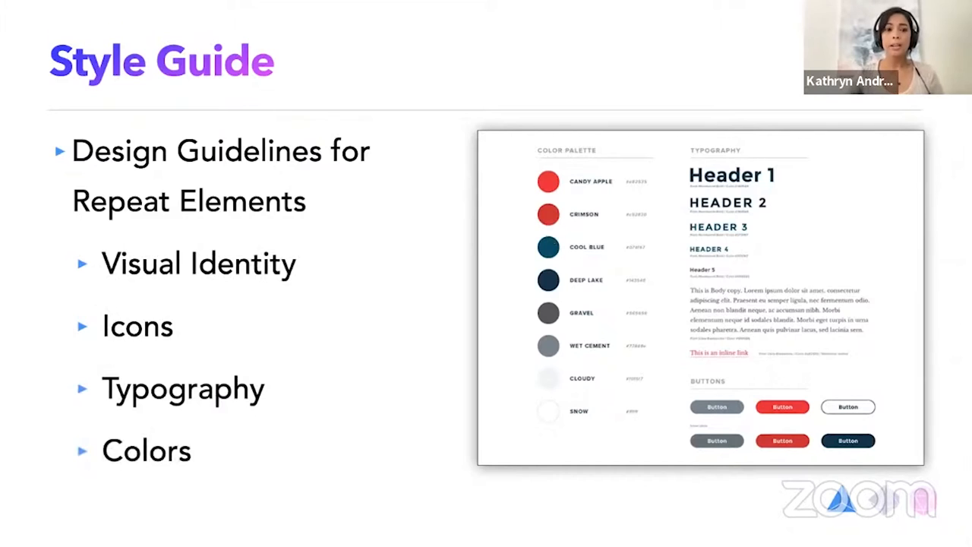
{"action": "key", "text": "space"}
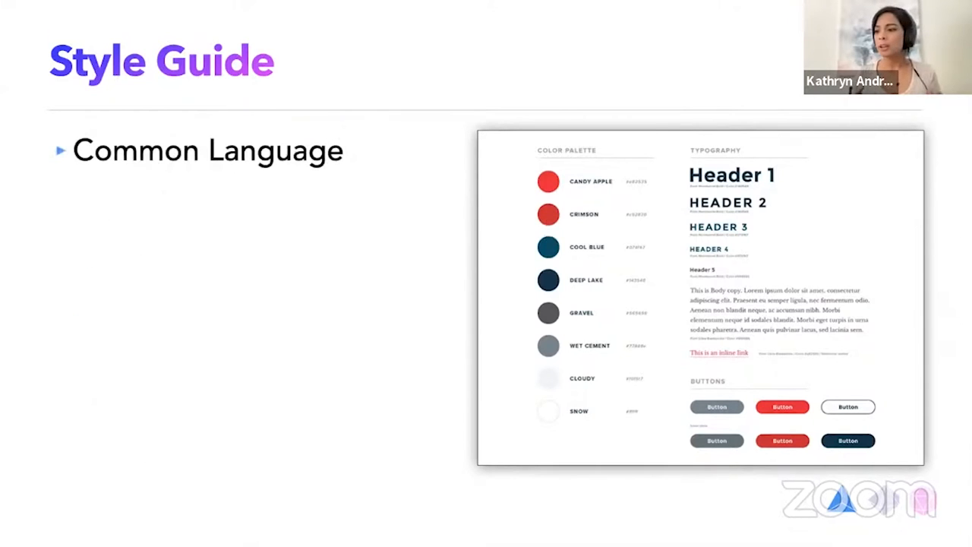
{"action": "key", "text": "space"}
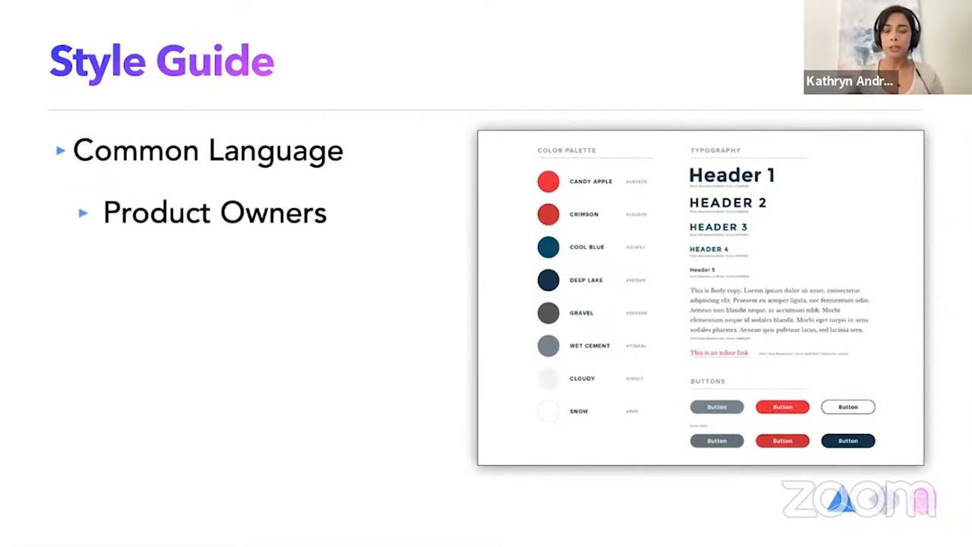
{"action": "key", "text": "space"}
{"action": "key", "text": "space"}
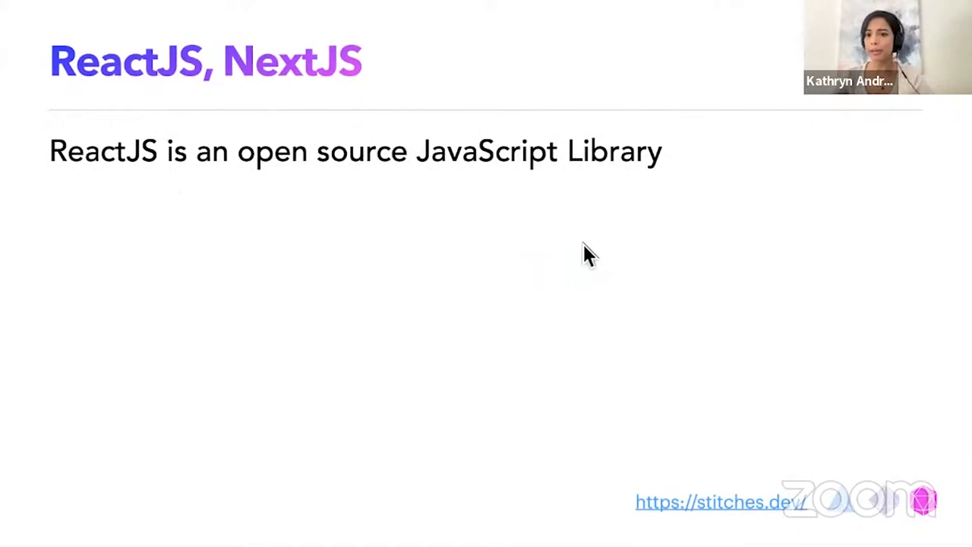
- Build the NextJS bullets: framework, SSR, static website generation and strong typing
{"action": "left_click", "coordinate": [582, 244]}
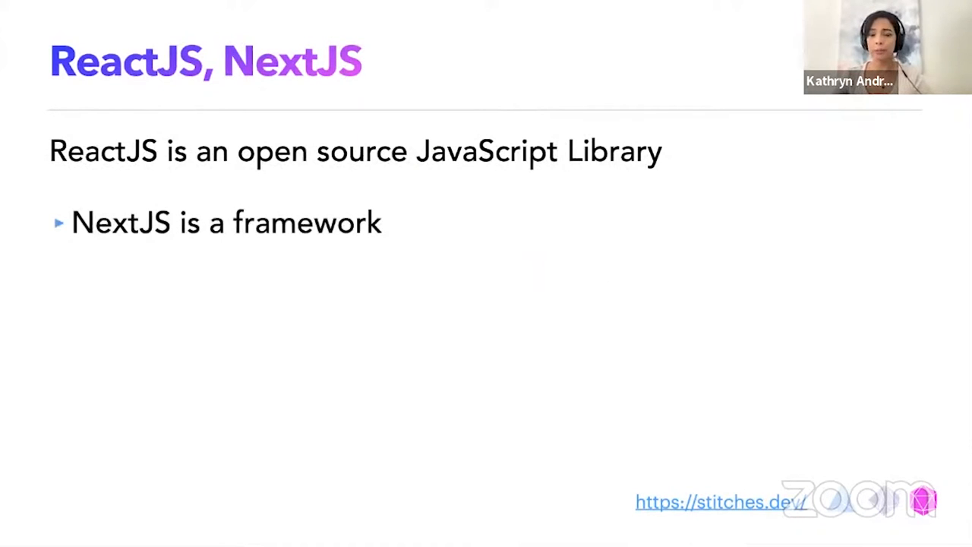
{"action": "left_click", "coordinate": [582, 244]}
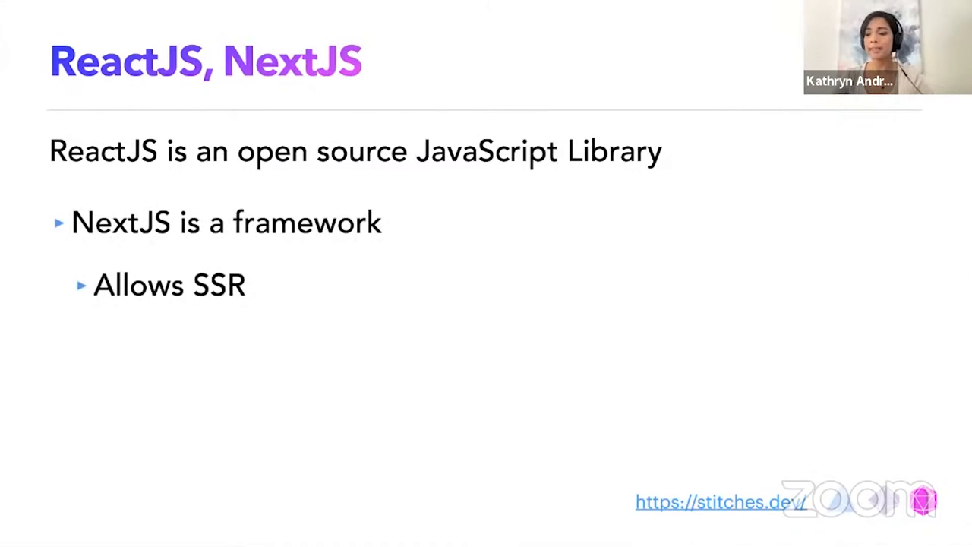
{"action": "left_click", "coordinate": [575, 257]}
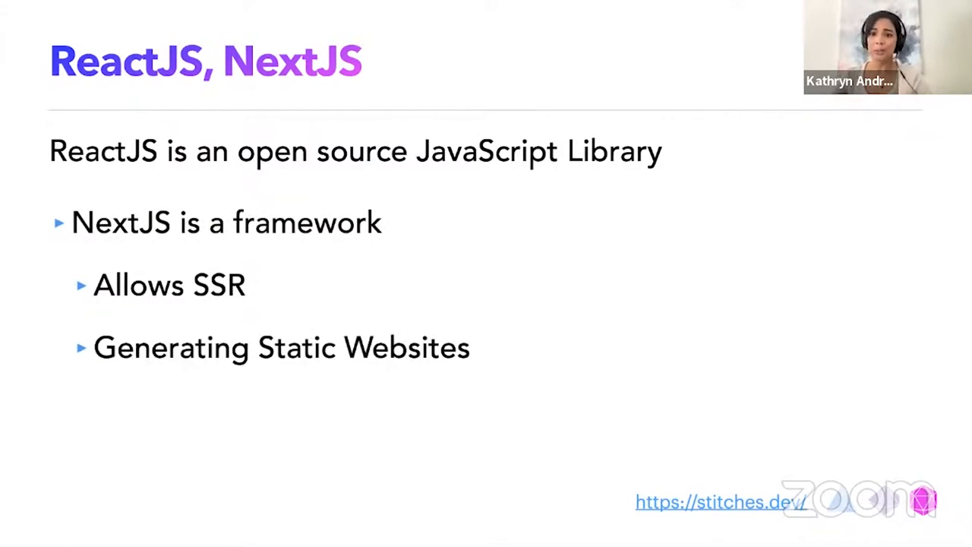
{"action": "left_click", "coordinate": [575, 256]}
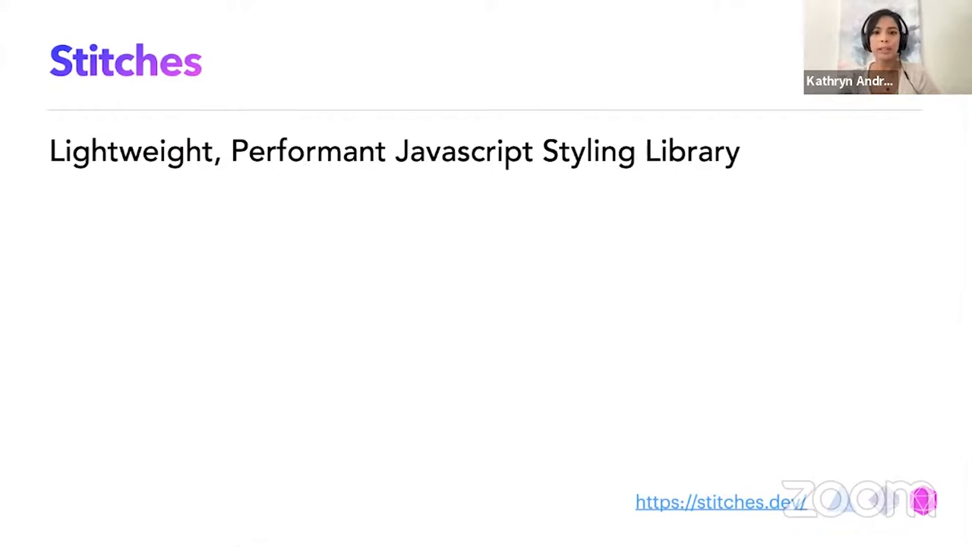
- Reveal the Theme Tokens, Variants and Themes bullets and advance to the Theme Tokens slide
{"action": "left_click", "coordinate": [575, 255]}
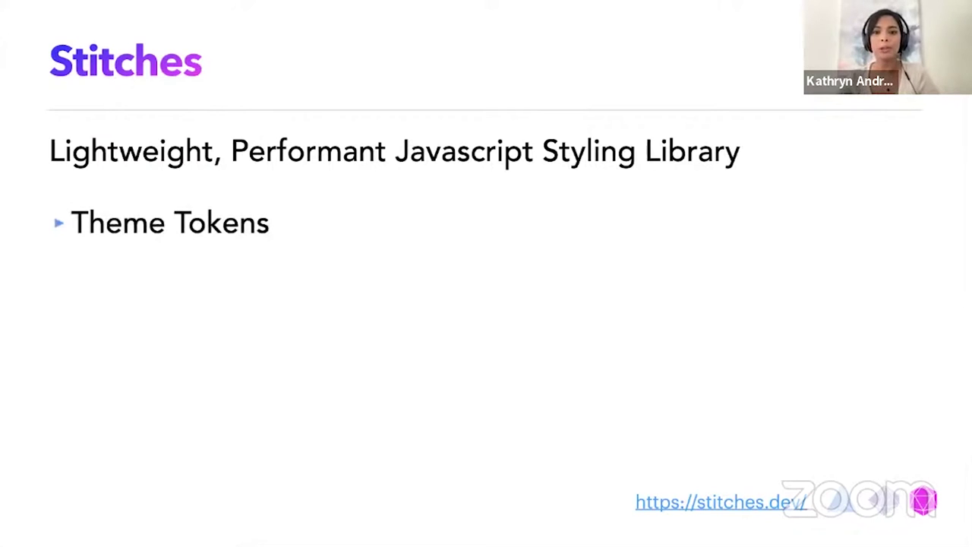
{"action": "left_click", "coordinate": [563, 240]}
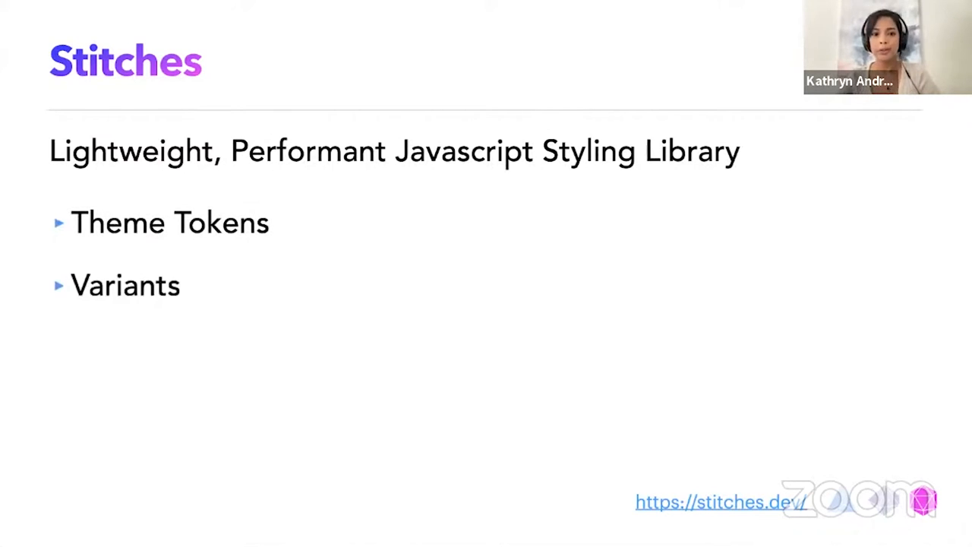
{"action": "left_click", "coordinate": [557, 248]}
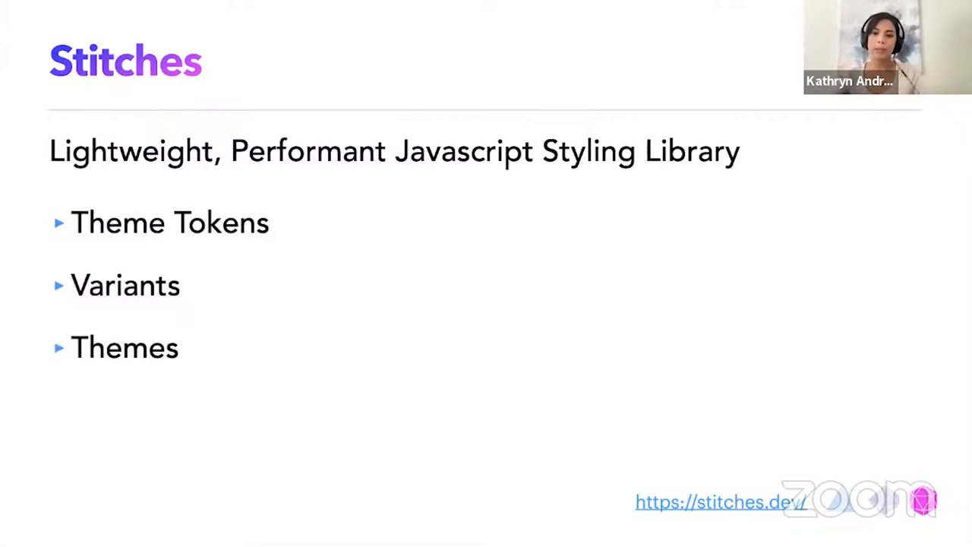
{"action": "left_click", "coordinate": [558, 234]}
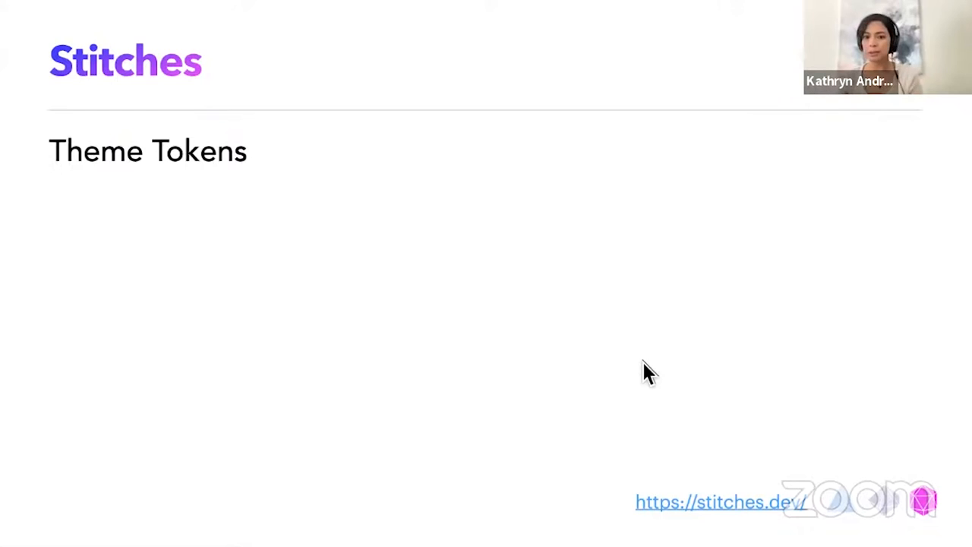
- Bring in the $buttonPrimary, $fontBold and $marginLg token values
{"action": "key", "text": "Right"}
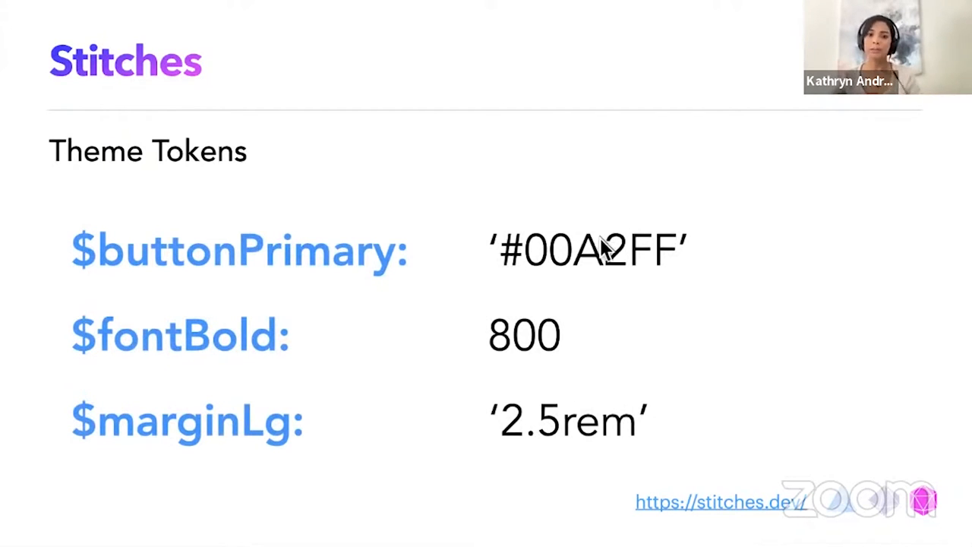
- Show the Variants slide's Primary and Secondary Button examples with code, then advance to Themes
{"action": "key", "text": "Right"}
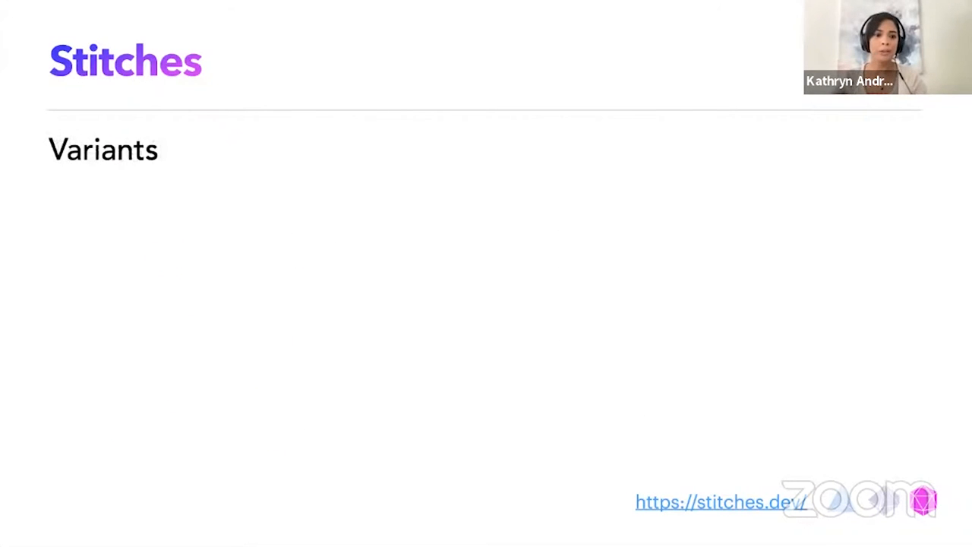
{"action": "key", "text": "Right"}
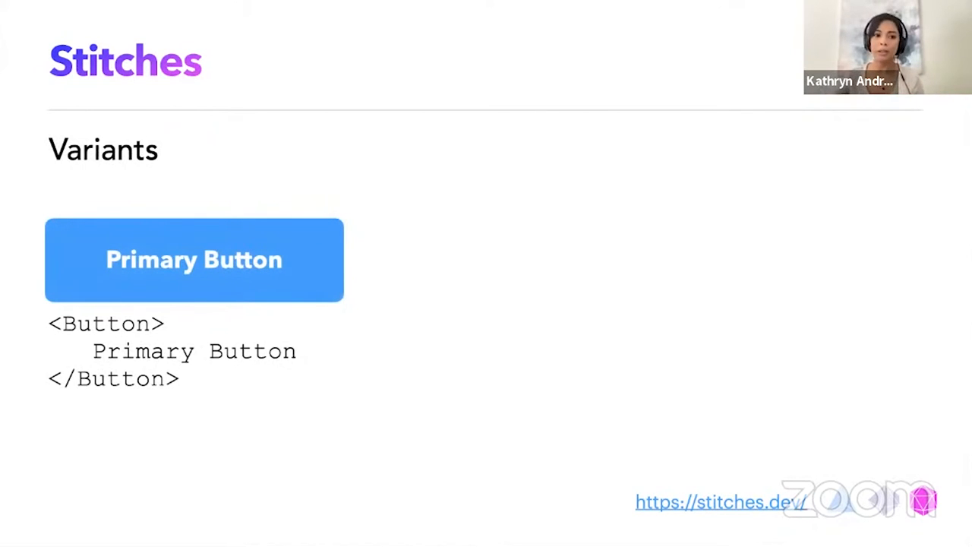
{"action": "key", "text": "Right"}
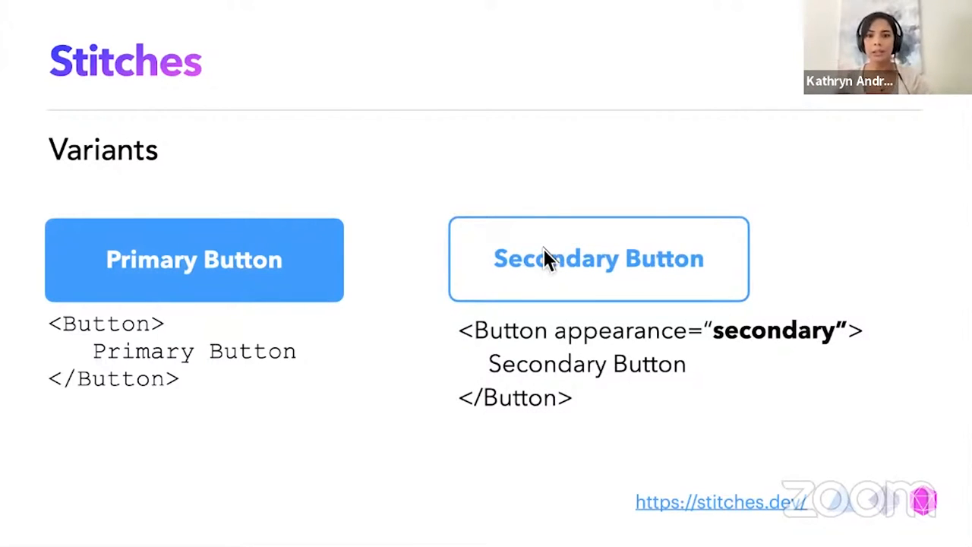
{"action": "key", "text": "Right"}
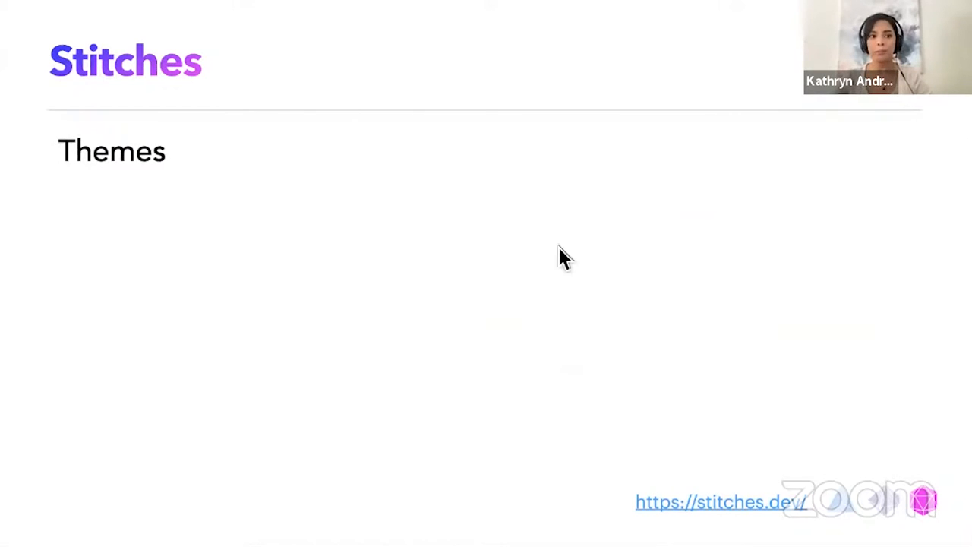
- Reveal the Multiple brands and Scalable bullets with the themed button grid, then advance to the code slide
{"action": "key", "text": "Right"}
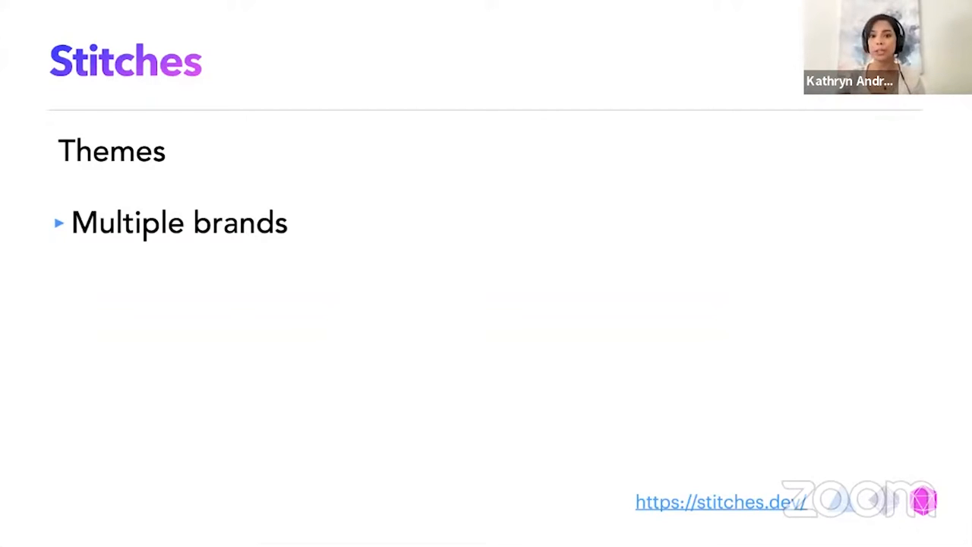
{"action": "left_click", "coordinate": [589, 245]}
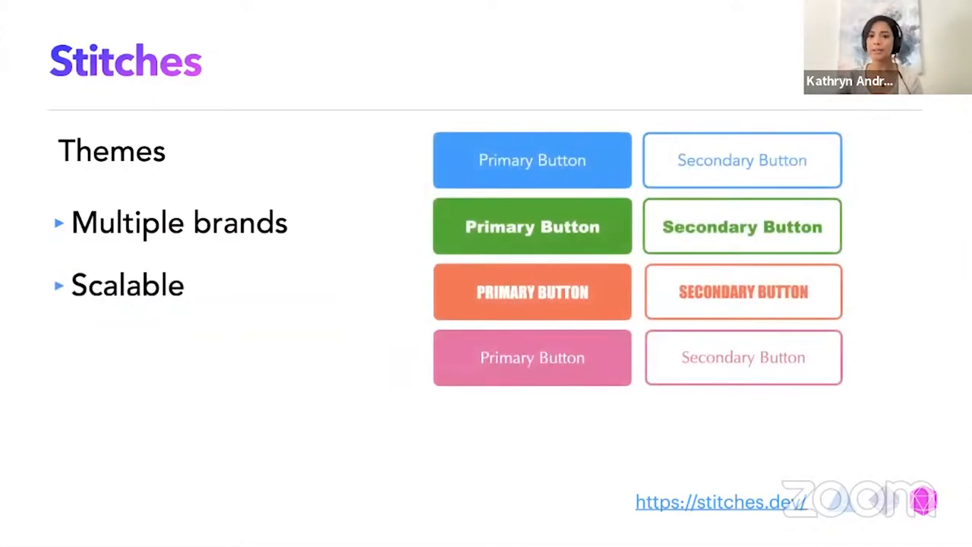
{"action": "left_click", "coordinate": [576, 244]}
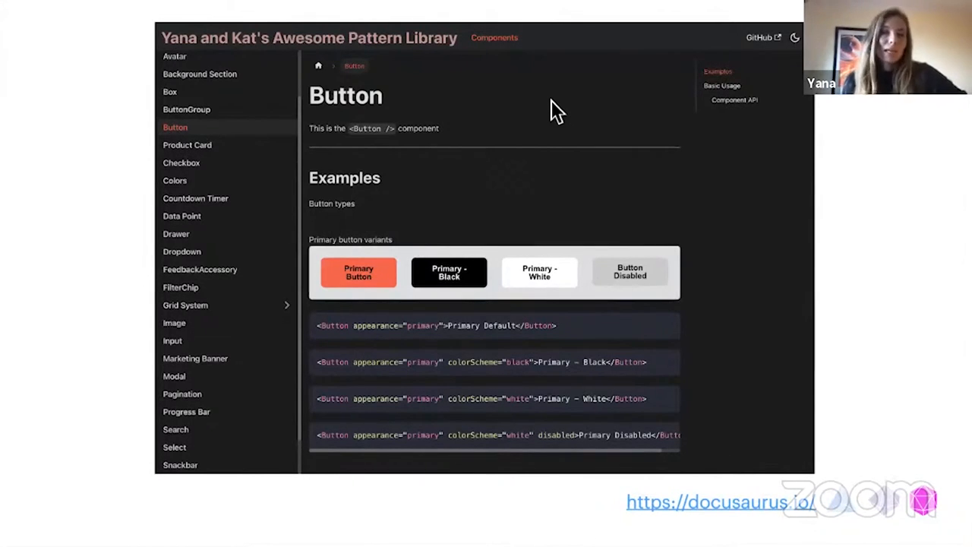
- Advance to the Storybook slide and reveal the UI development and Communication Tool bullets
{"action": "key", "text": "Right"}
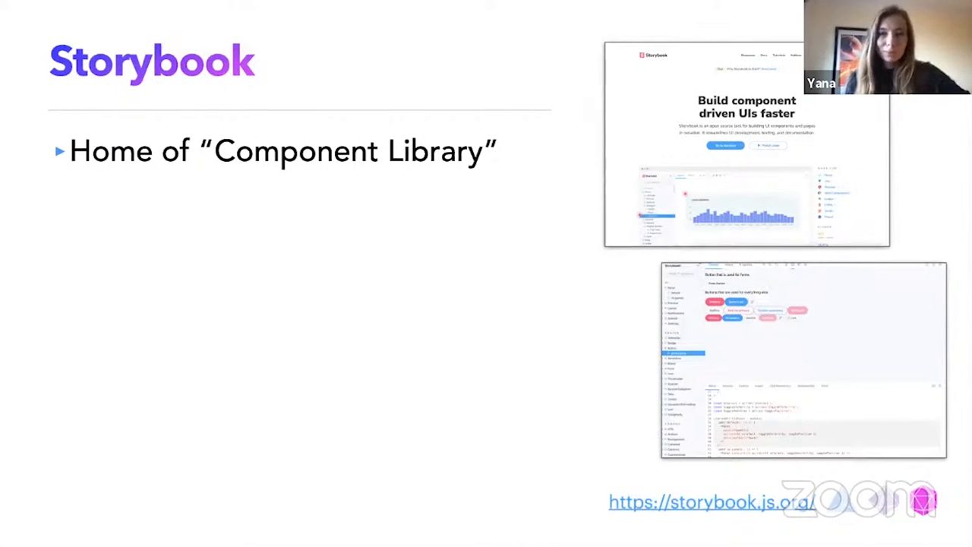
{"action": "key", "text": "Right"}
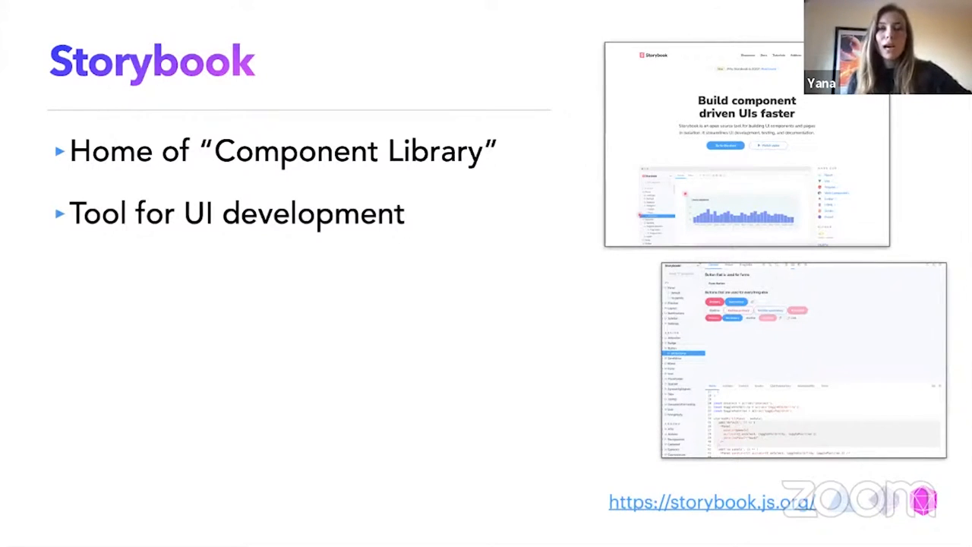
{"action": "key", "text": "Right"}
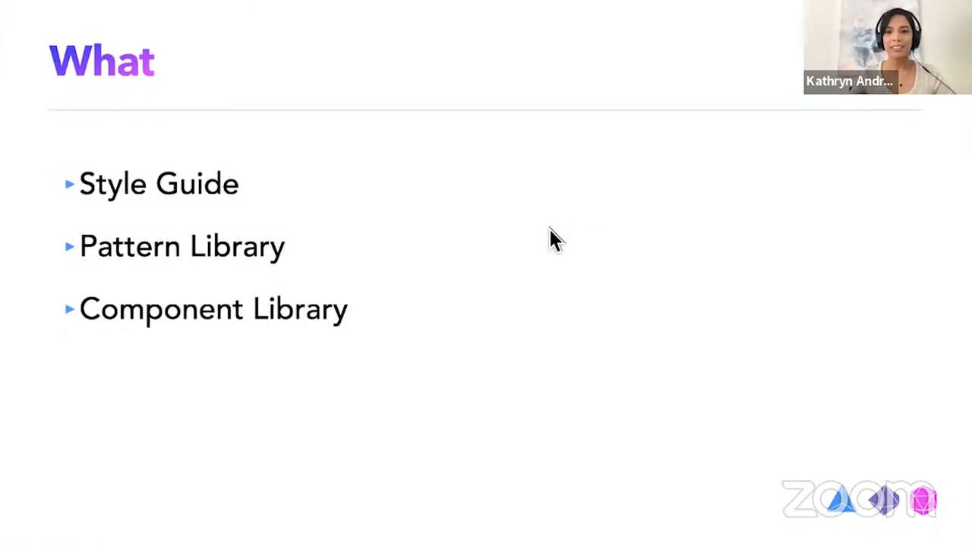
- Advance from the What slide to the How slide listing ReactJS, NextJS, Stitches and CMS
{"action": "left_click", "coordinate": [549, 228]}
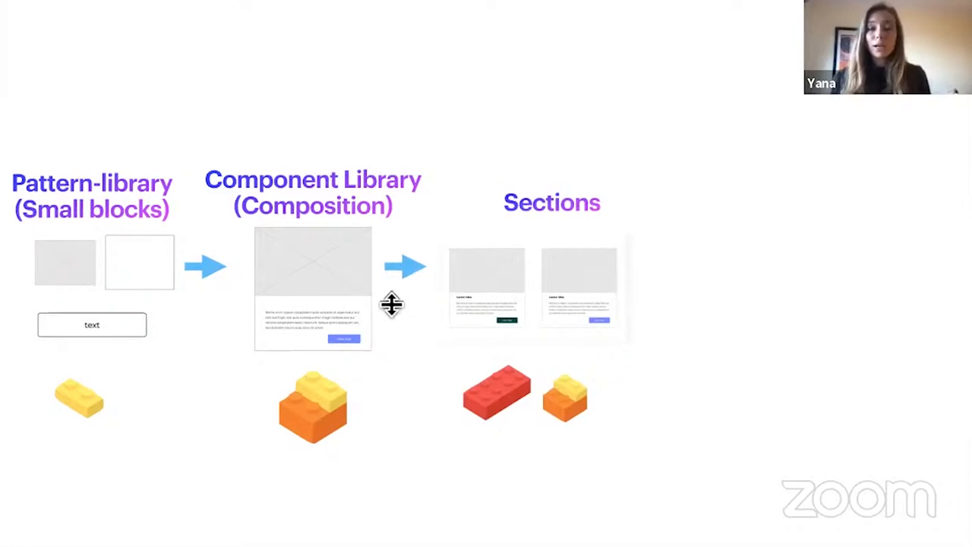
- Reveal the arrow leading from the Sections group to the full page template
{"action": "left_click", "coordinate": [400, 283]}
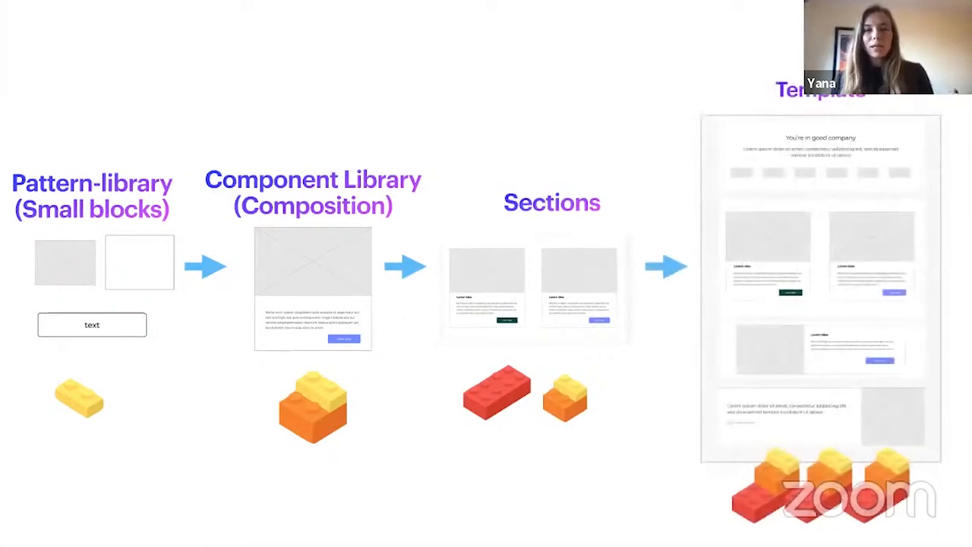